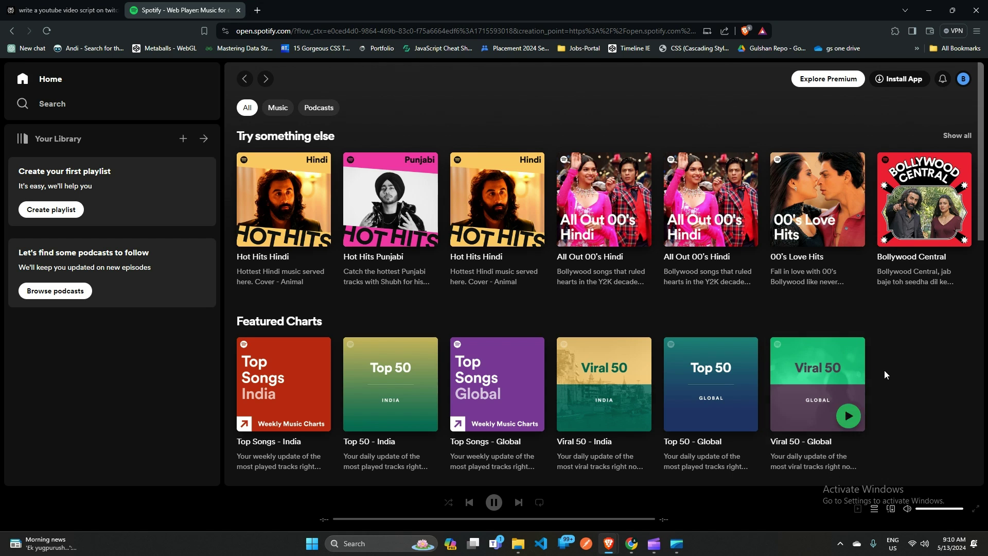
# Turn the Wi-Fi tile in Windows Quick Settings off and back on to reset the connection
pyautogui.click(925, 543)
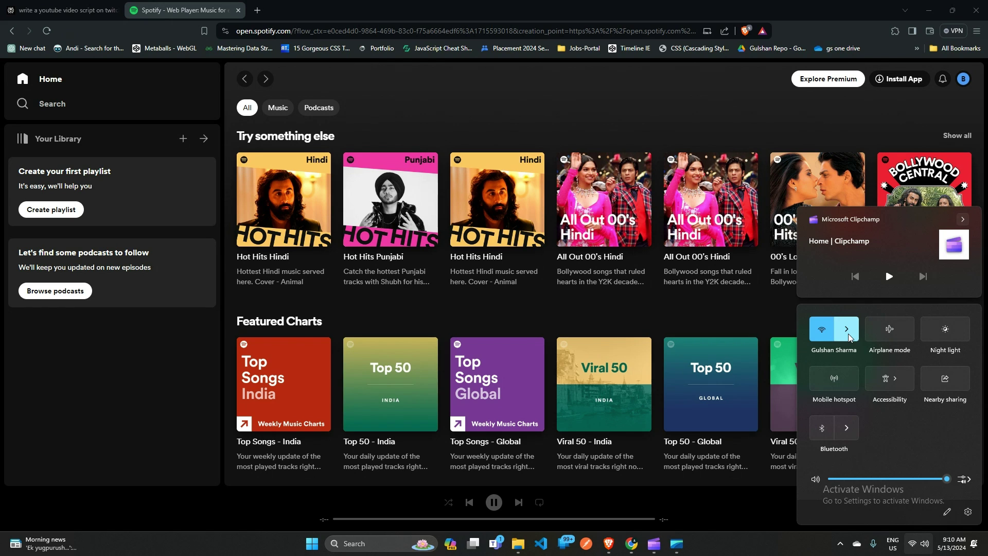
pyautogui.click(822, 332)
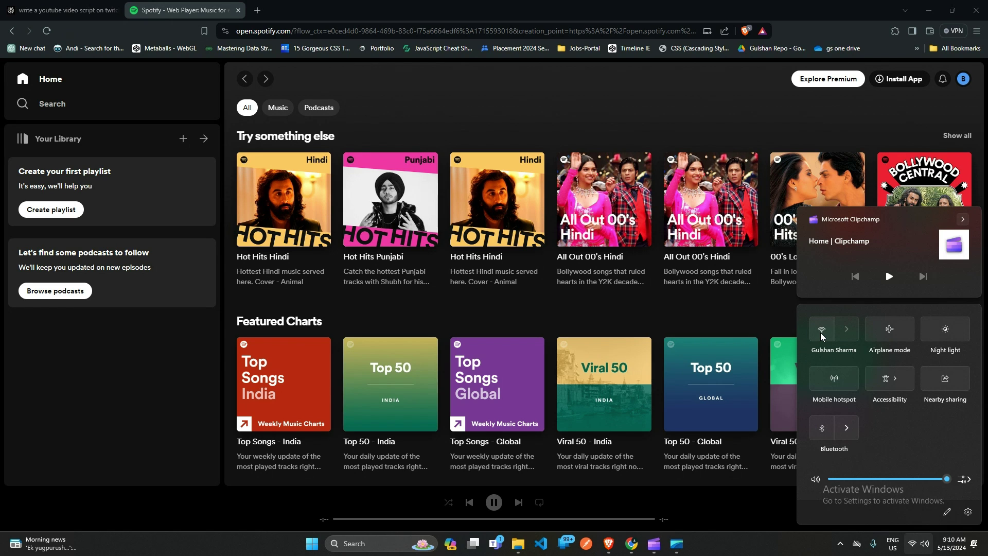
pyautogui.click(822, 332)
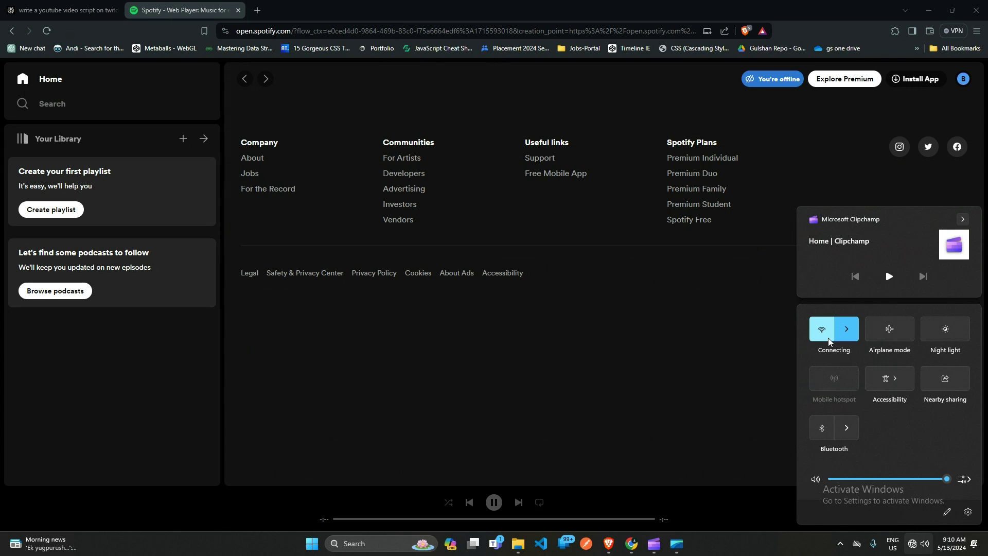
pyautogui.click(772, 380)
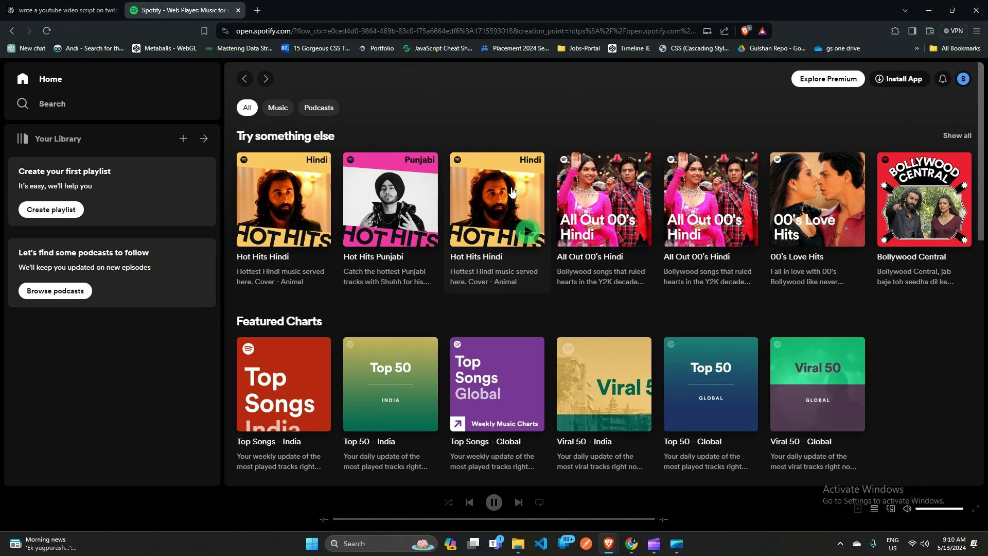
# Run a speed test on speedtest.net in a new tab, then return to the Spotify tab
pyautogui.click(256, 11)
pyautogui.write('s')
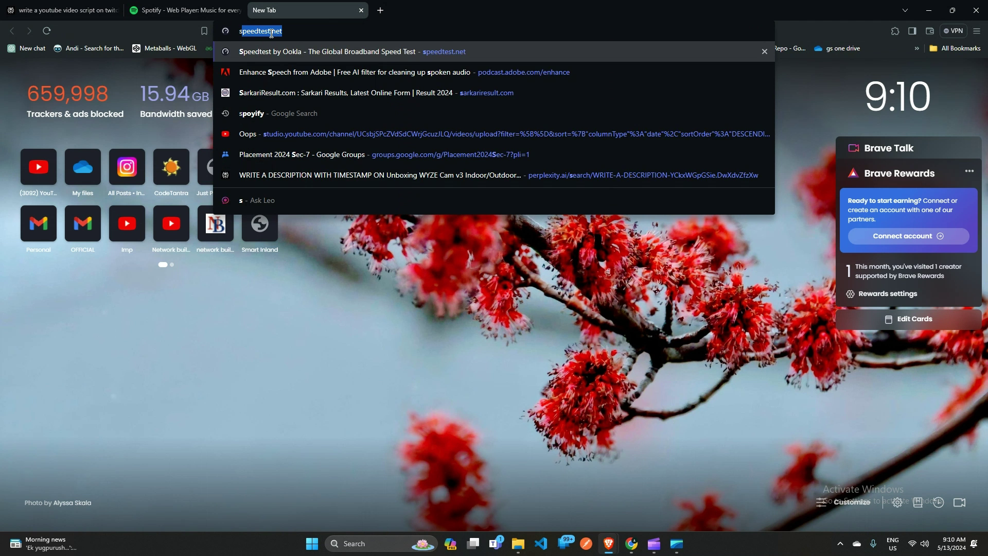
pyautogui.write('peed')
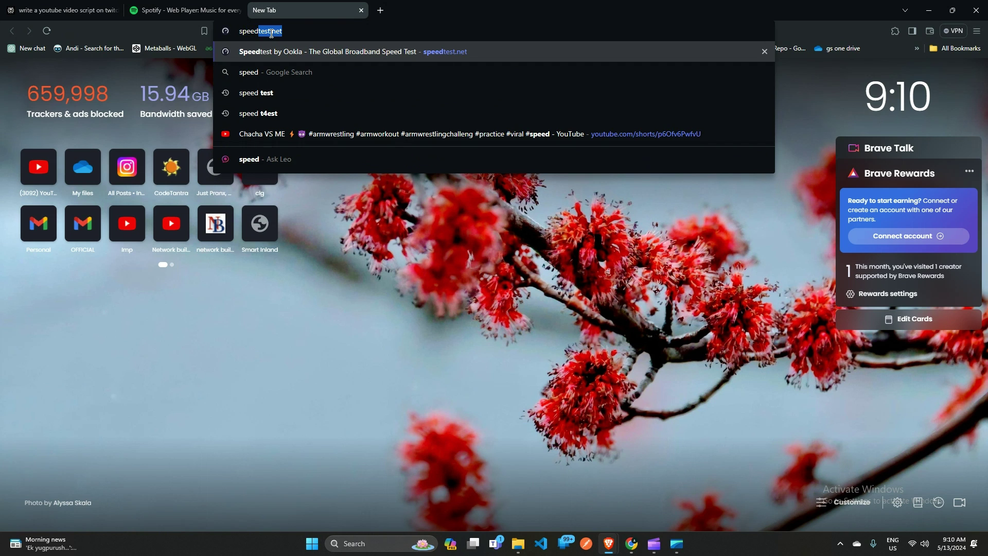
pyautogui.write('test.net')
pyautogui.press('Return')
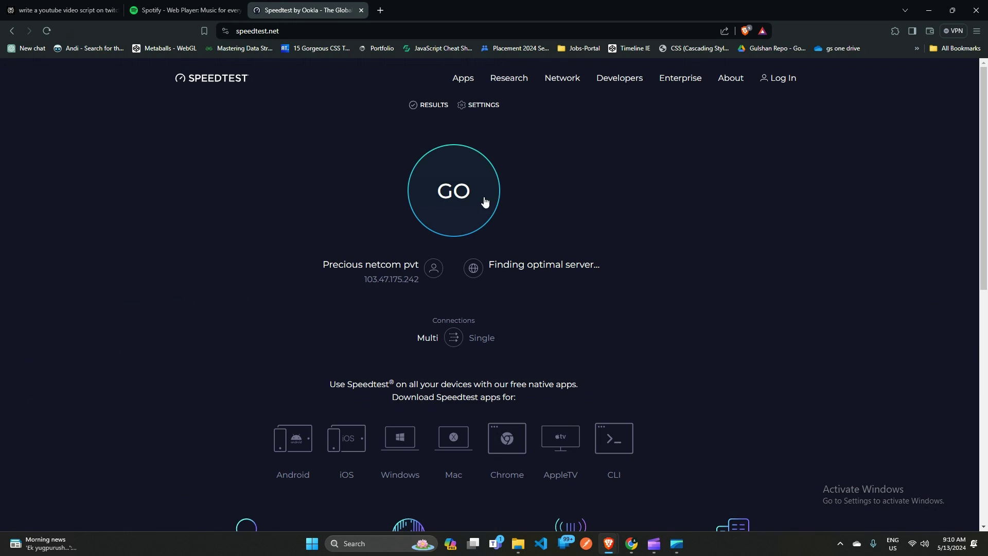
pyautogui.click(462, 195)
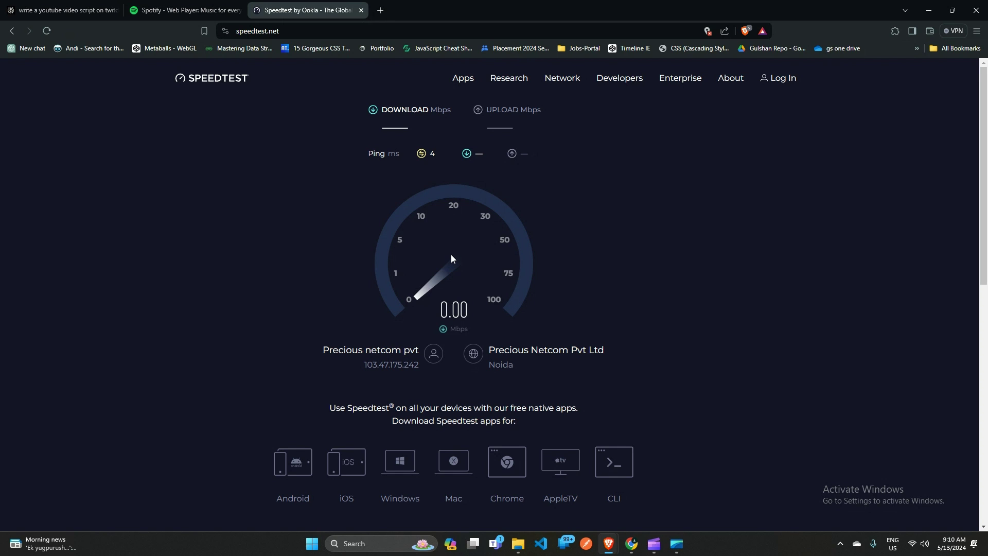
pyautogui.click(183, 14)
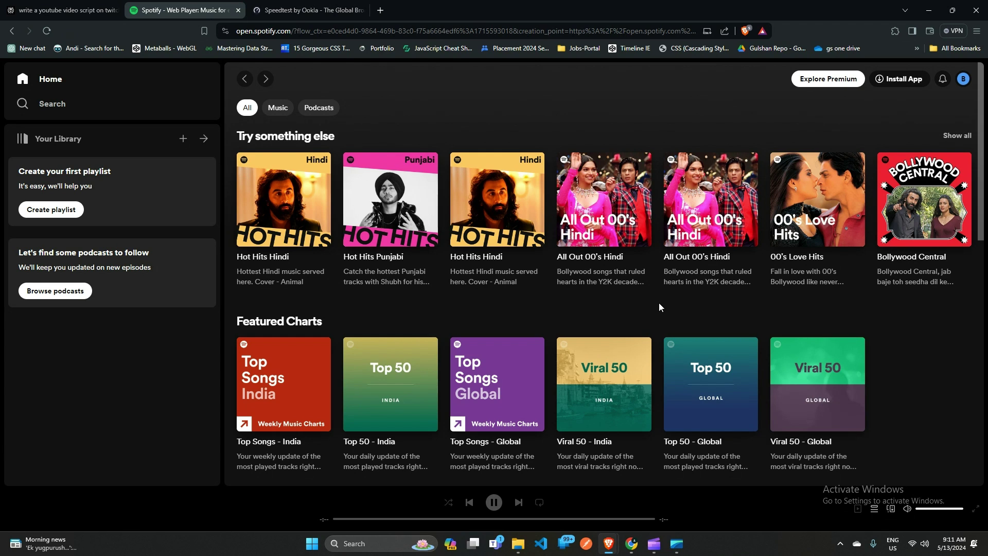
# Clear the last hour of history, cookies and cached files via Brave's Privacy and security settings
pyautogui.click(977, 32)
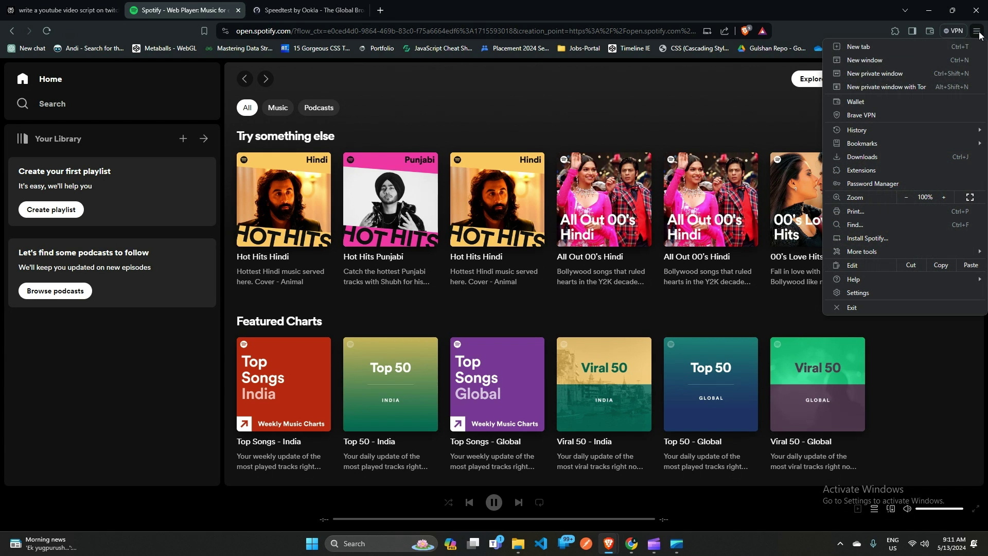
pyautogui.click(904, 293)
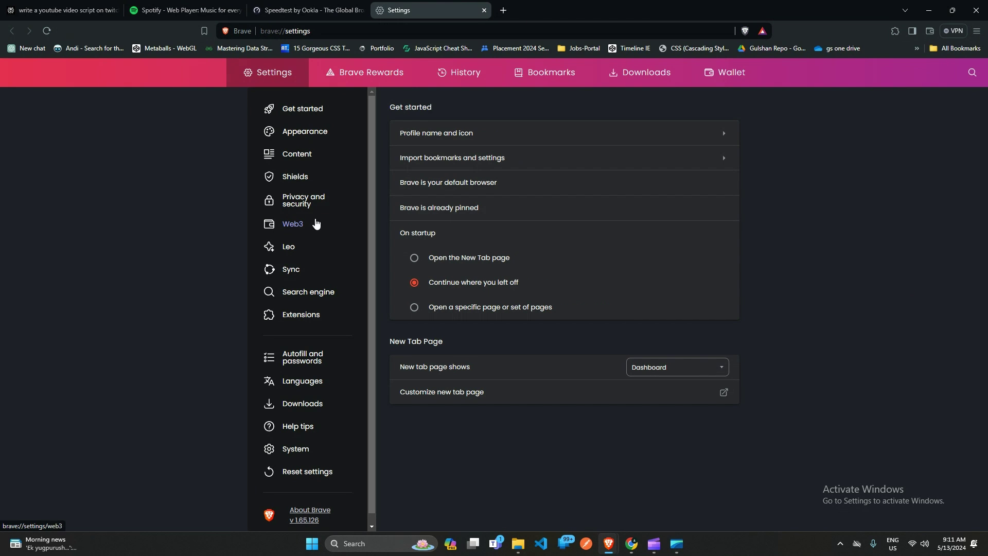
pyautogui.click(319, 206)
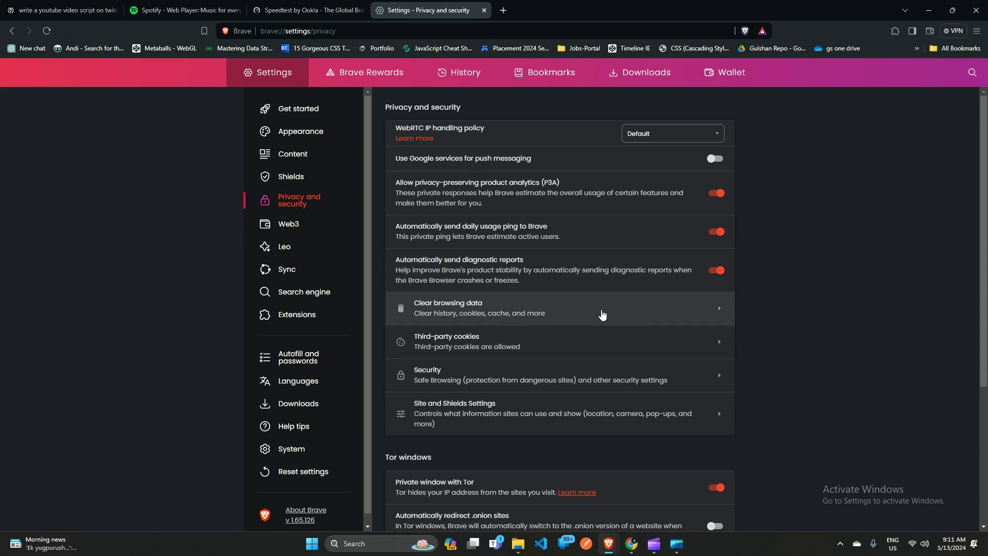
pyautogui.click(533, 313)
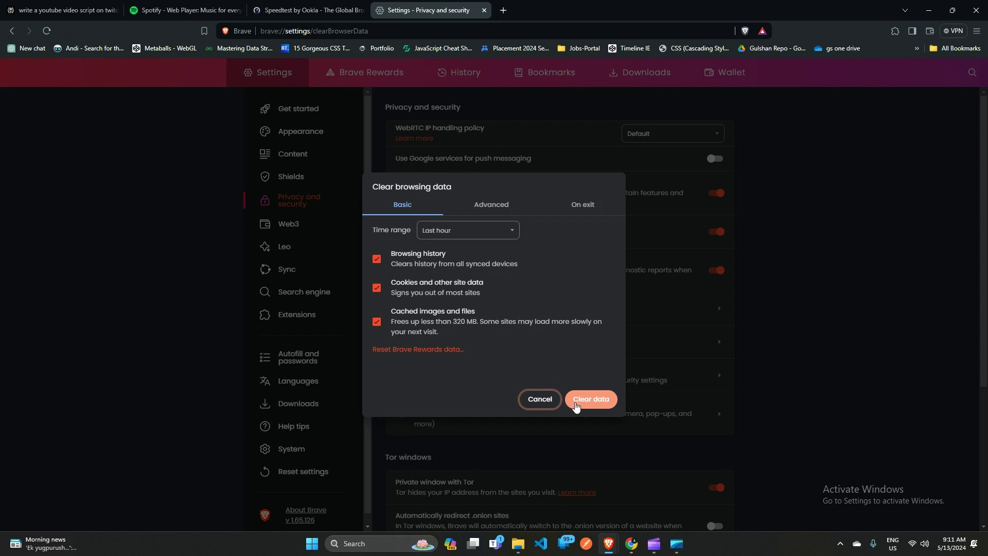
pyautogui.click(553, 402)
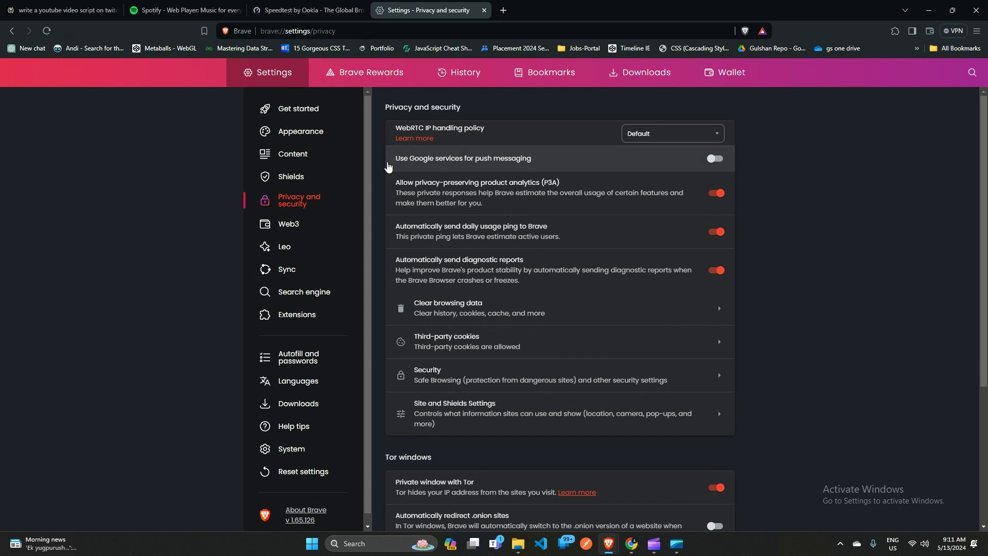
# Switch back to the Spotify Web Player tab showing the home page
pyautogui.click(185, 10)
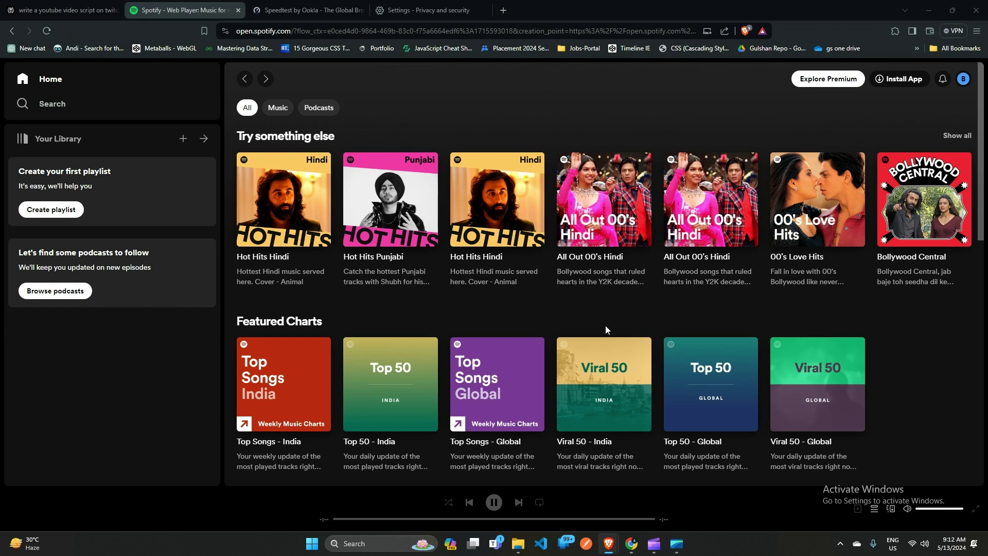
# Bring Chrome forward and search Google for 'spotify' from a new tab
pyautogui.moveTo(632, 543)
pyautogui.click(633, 514)
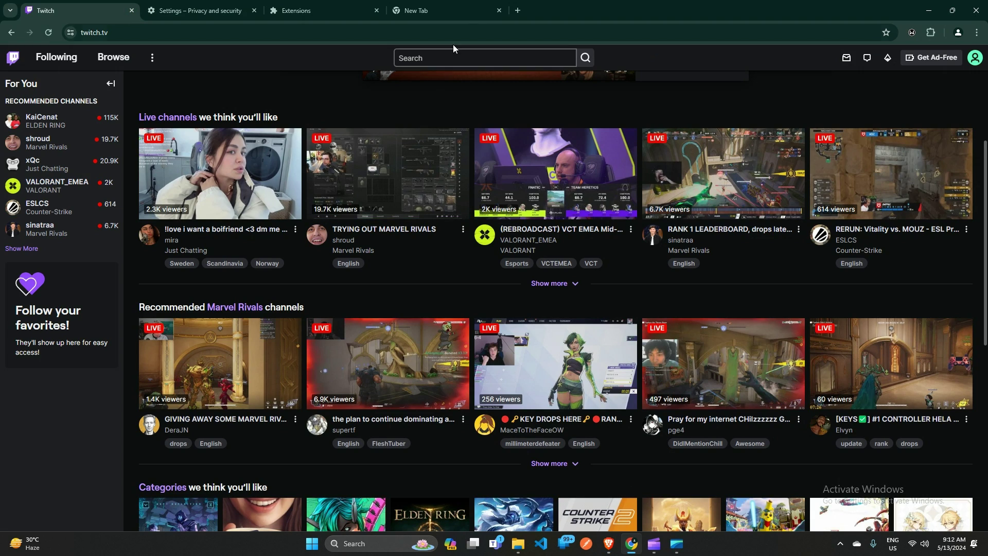
pyautogui.click(518, 10)
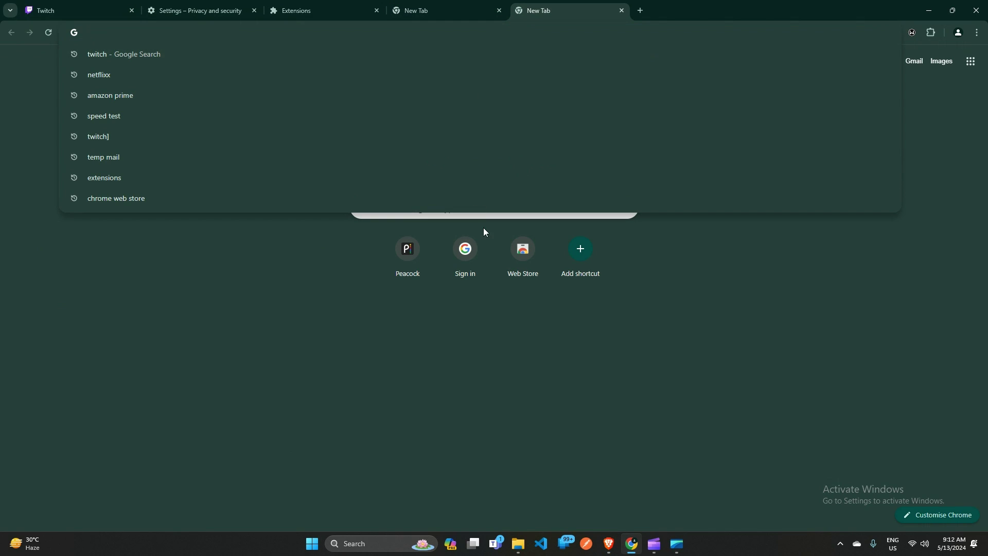
pyautogui.click(309, 234)
pyautogui.click(406, 208)
pyautogui.write('spo')
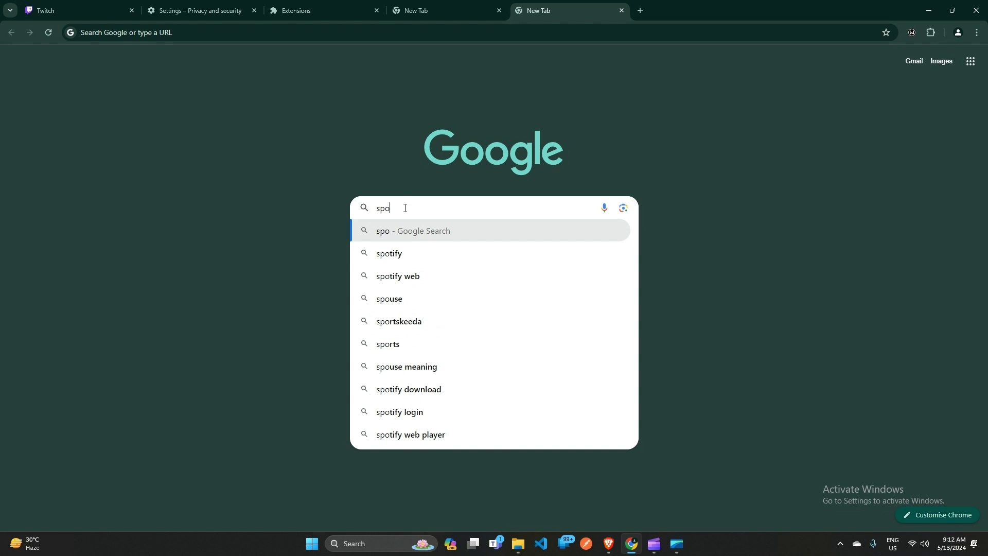
pyautogui.click(393, 253)
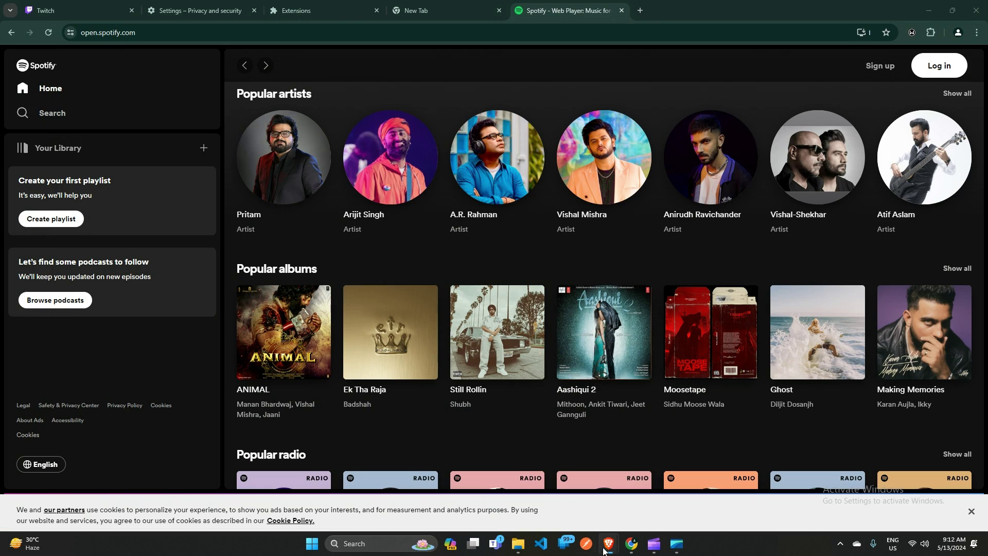
# Return to the Brave Spotify window and open Settings from the profile menu
pyautogui.click(650, 512)
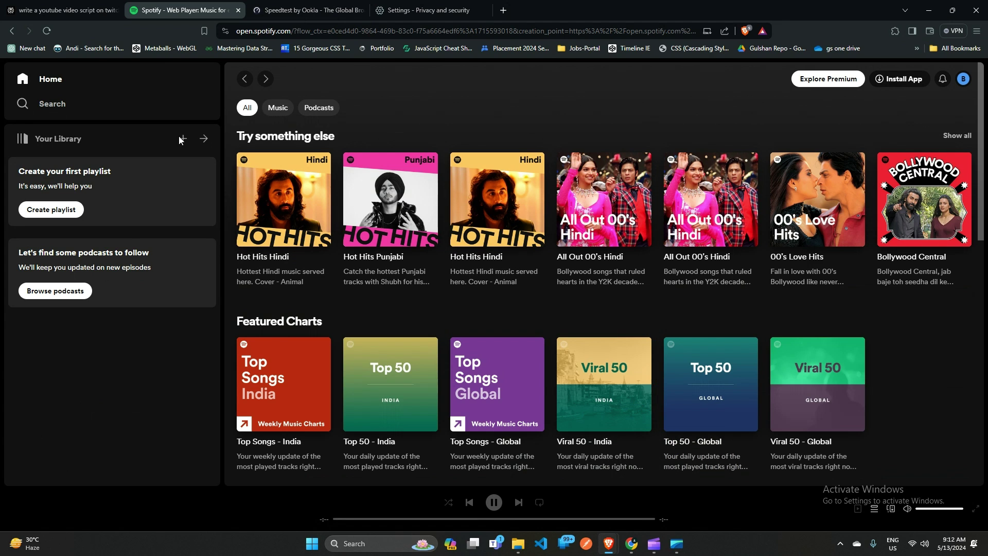
pyautogui.click(962, 80)
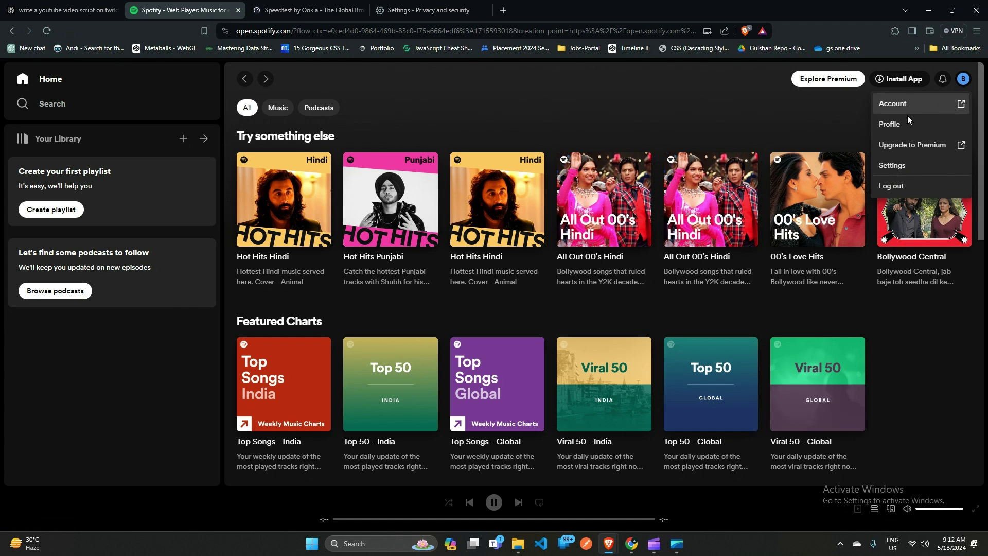
pyautogui.click(896, 169)
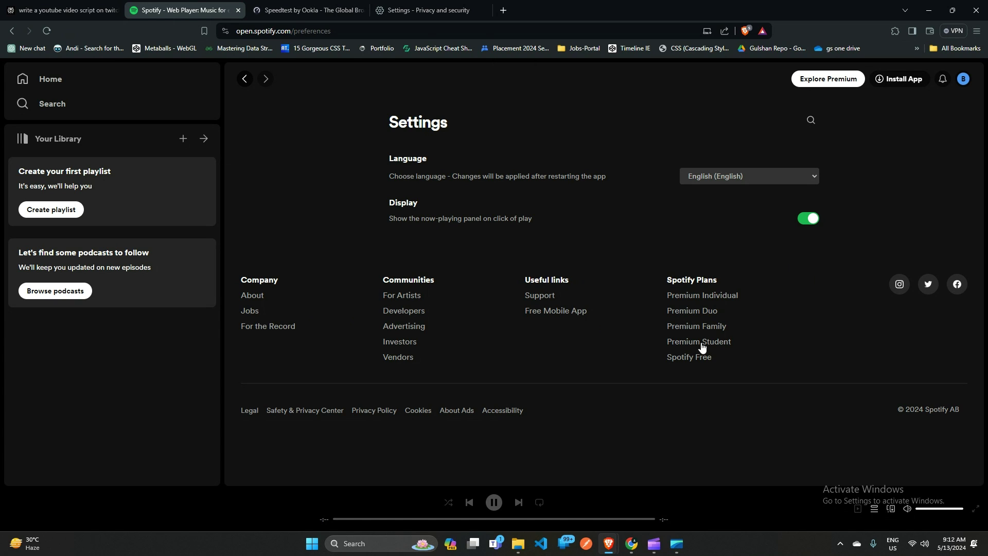
# Open Spotify Support from Useful links, scroll through Quick help and community, then go back to Settings
pyautogui.click(541, 298)
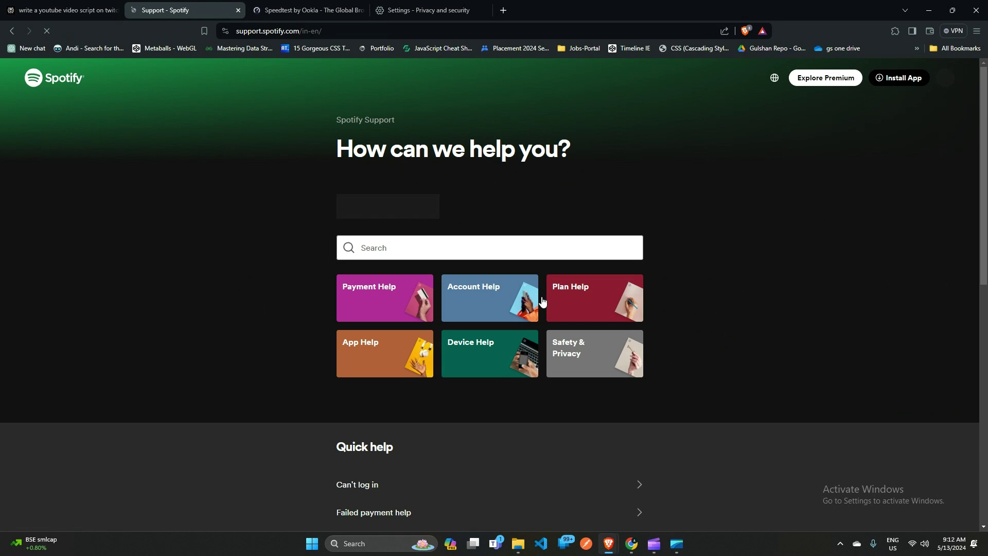
pyautogui.scroll(-4, 371, 320)
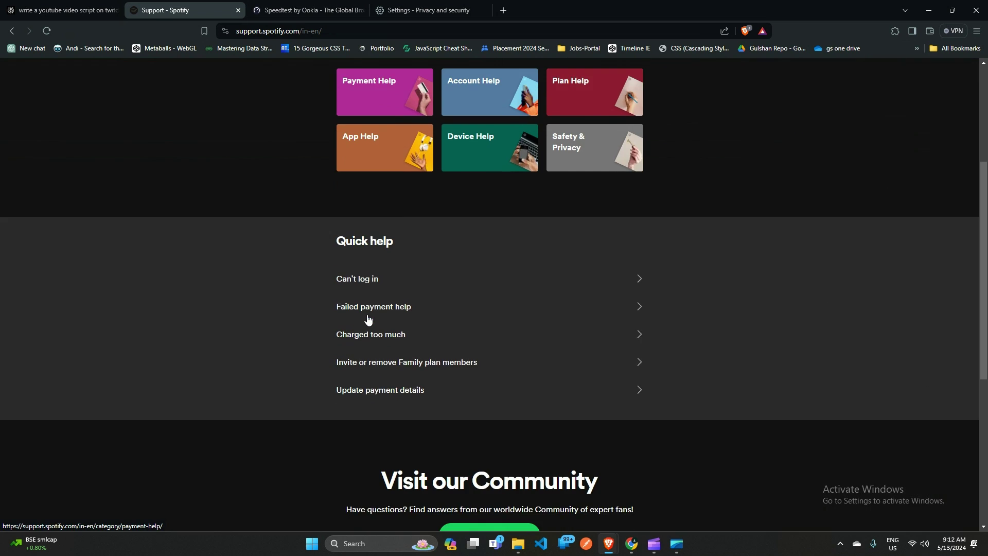
pyautogui.scroll(4, 375, 303)
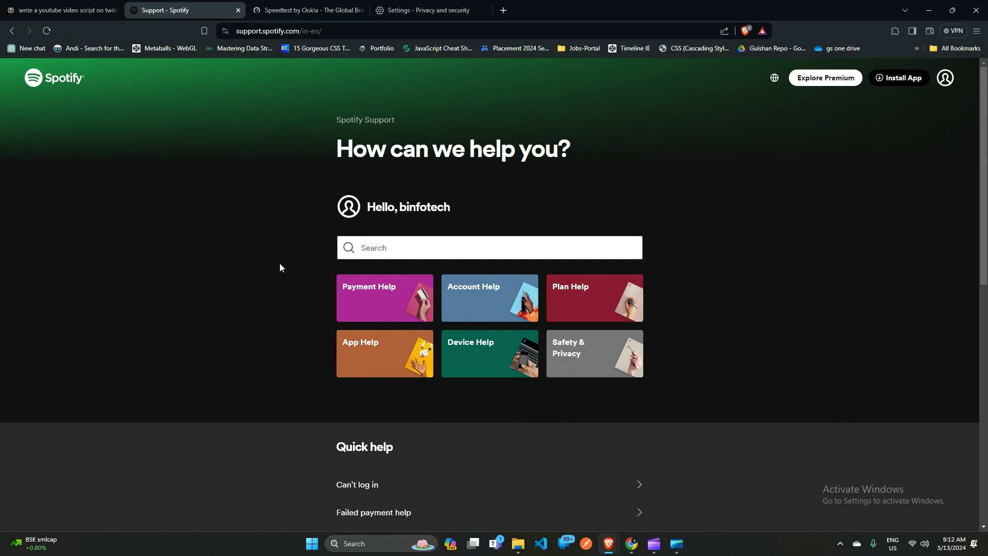
pyautogui.scroll(-4, 330, 294)
pyautogui.scroll(-2, 365, 303)
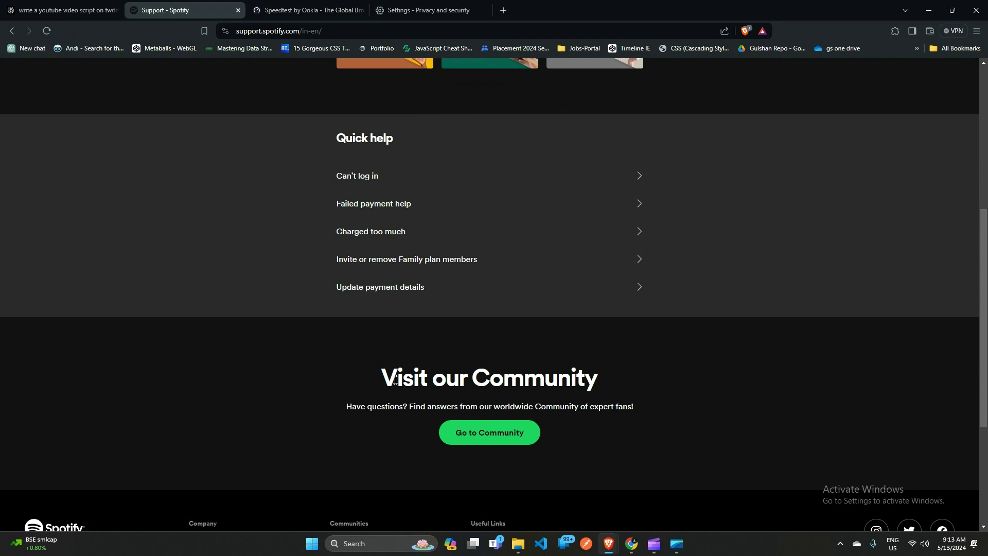
pyautogui.scroll(-1, 397, 379)
pyautogui.scroll(2, 391, 360)
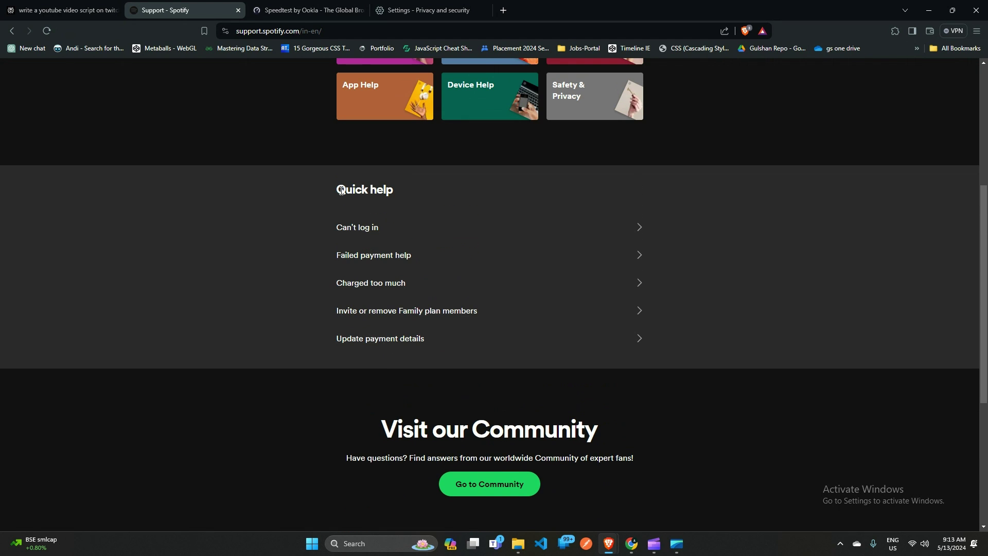
pyautogui.moveTo(340, 191); pyautogui.dragTo(405, 190)
pyautogui.click(405, 190)
pyautogui.scroll(-1, 407, 342)
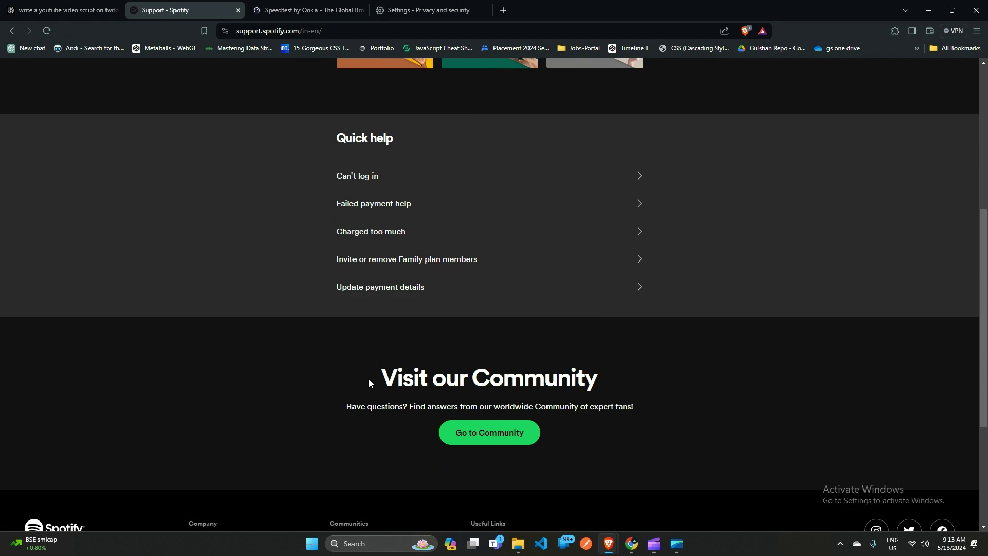
pyautogui.click(11, 31)
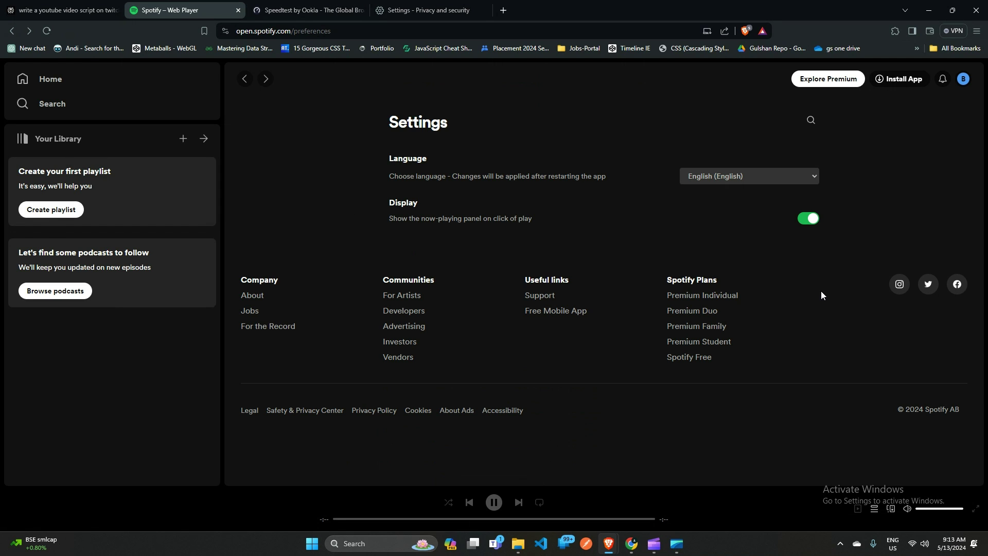